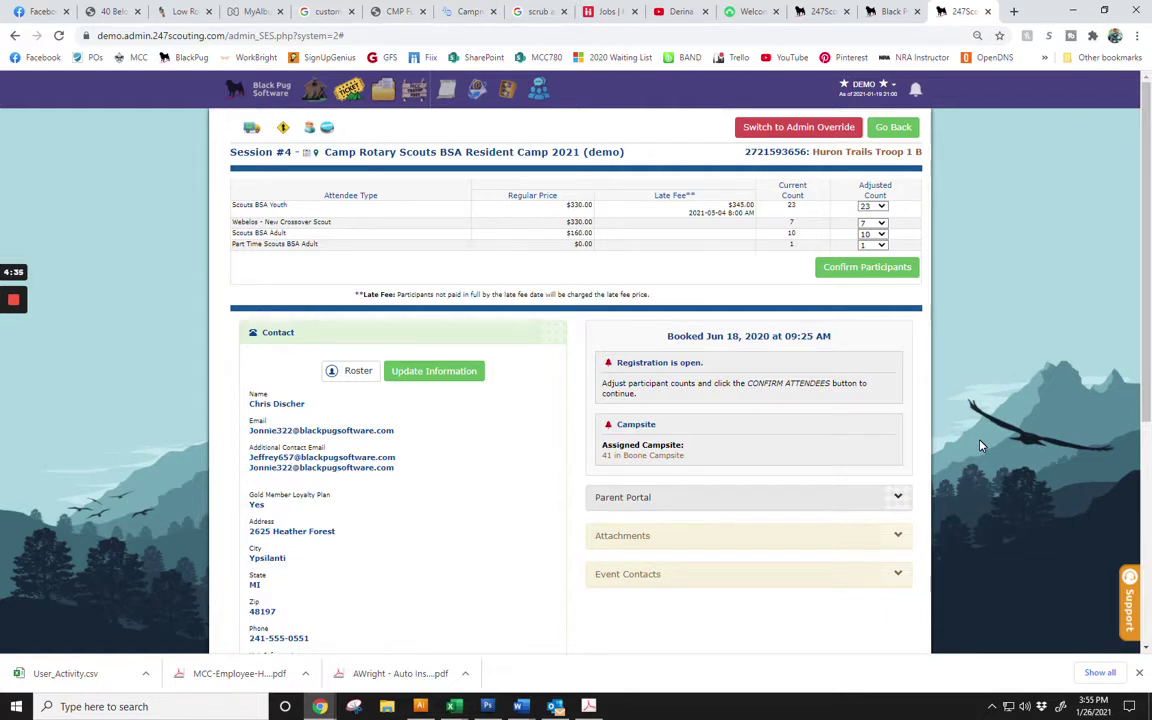
Set the Adjusted Counts to 20 Scouts BSA Youth, 5 Webelos, 8 adults and 1 part-time adult, then confirm participants.
click(874, 206)
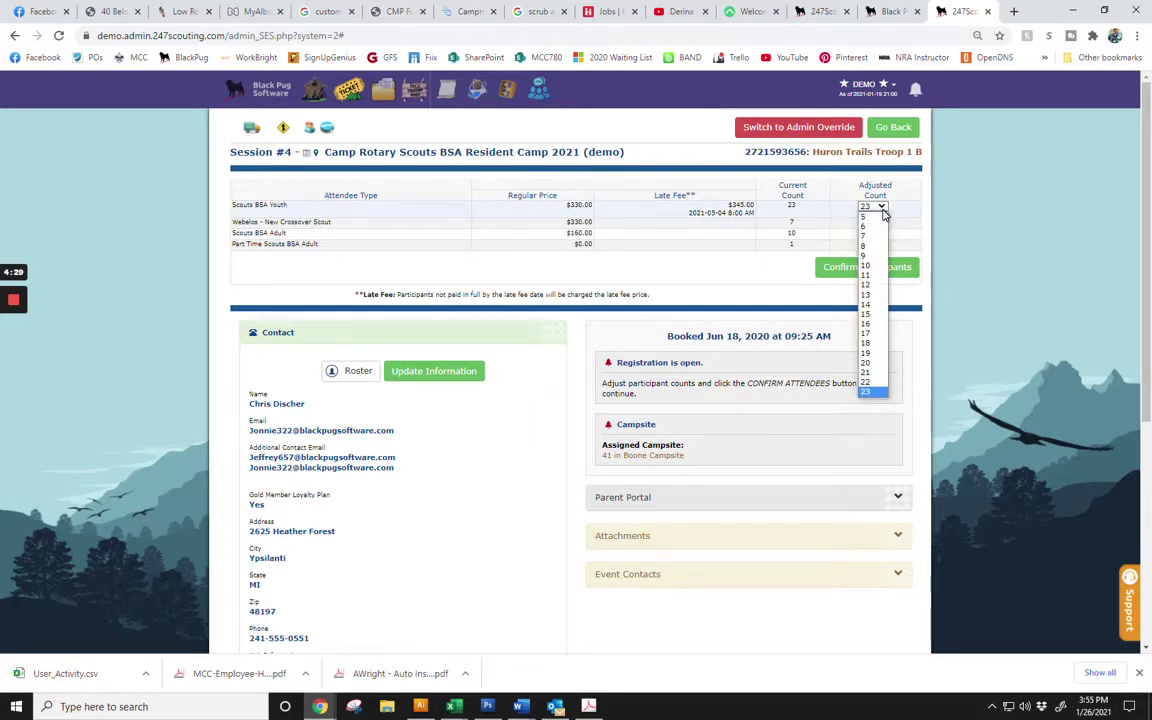
click(883, 213)
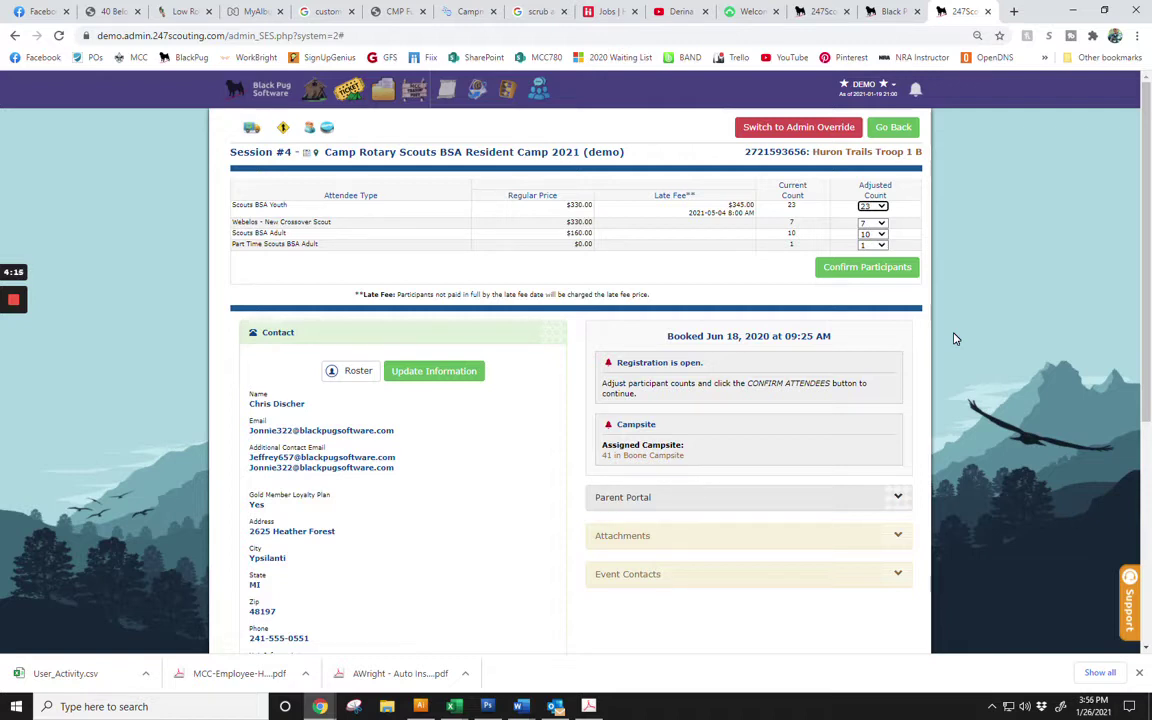
click(872, 206)
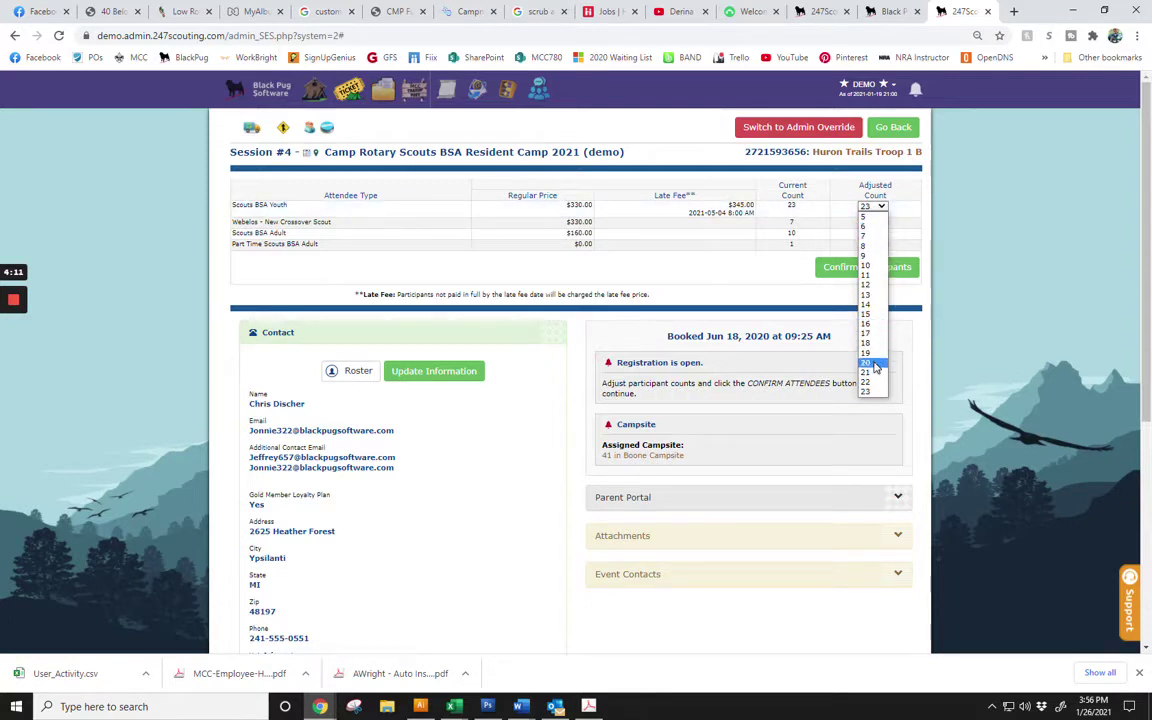
click(868, 362)
click(872, 222)
click(869, 270)
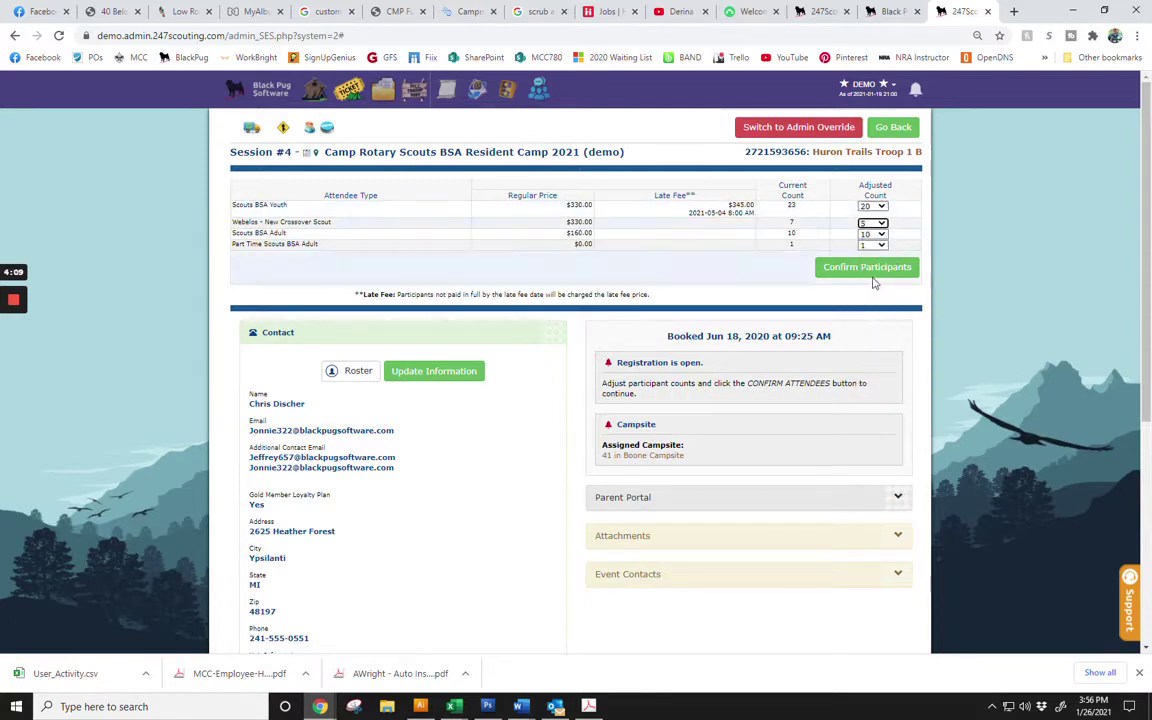
click(872, 234)
click(870, 298)
click(872, 245)
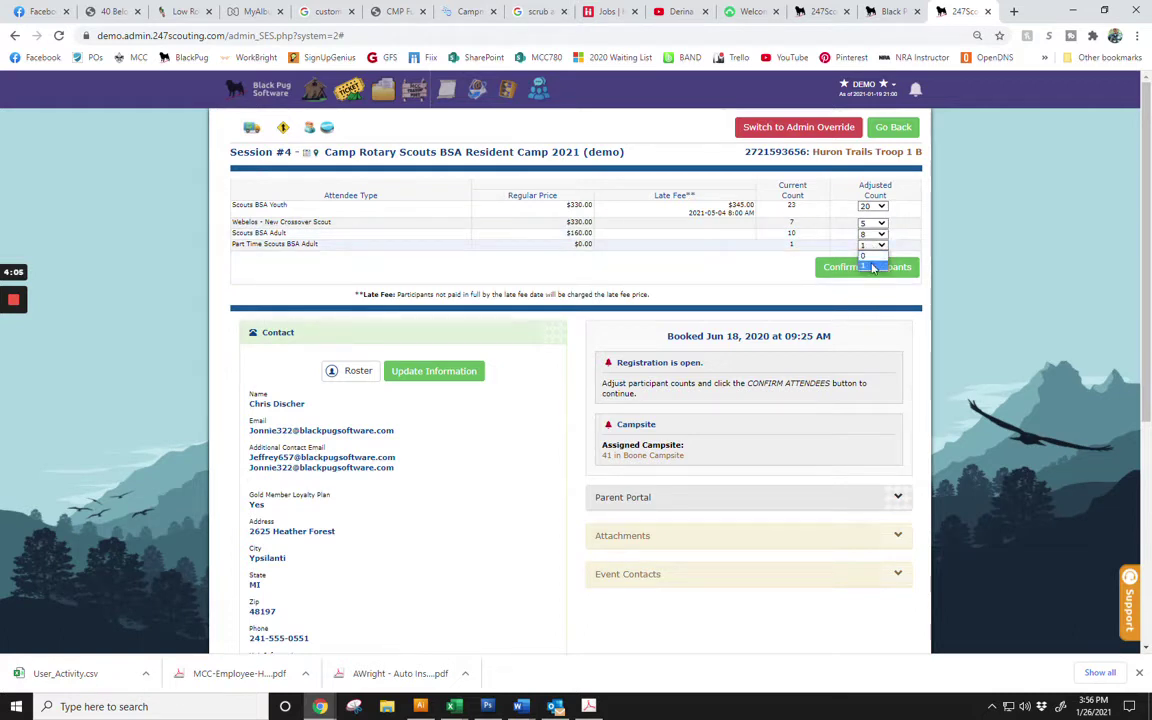
click(870, 258)
click(866, 273)
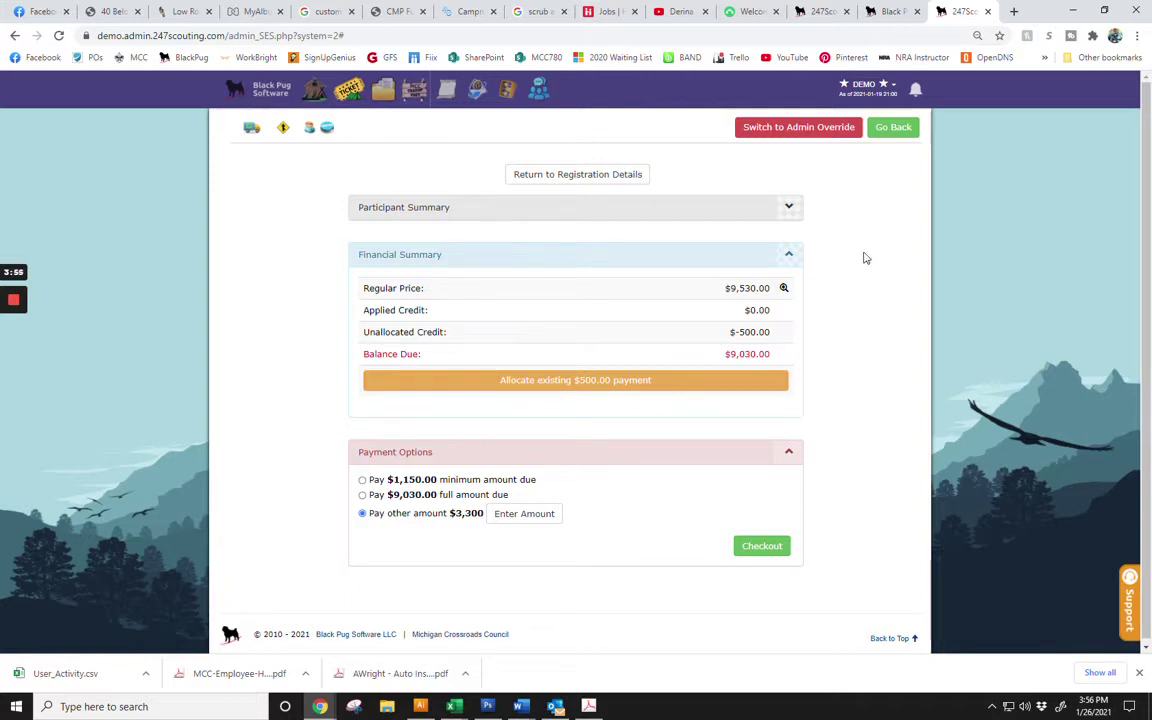
Start allocating the existing $500 credit, entering 50 for each of the first four youth participants.
click(629, 382)
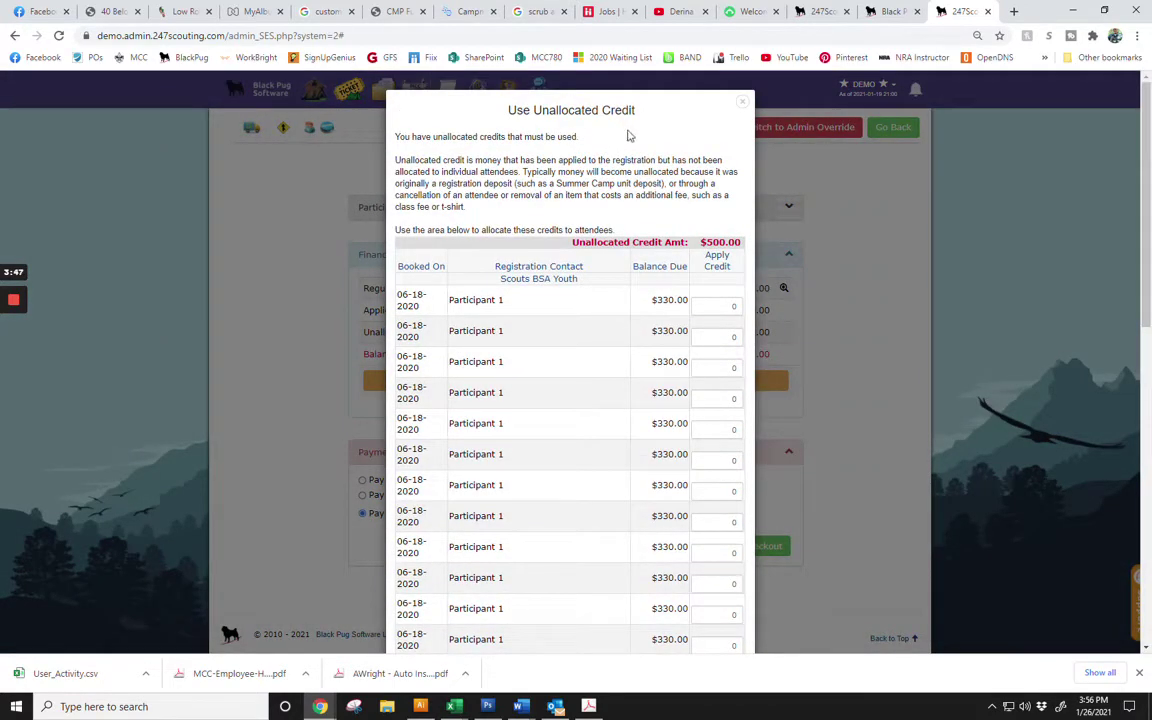
click(716, 306)
text(50)
key(Tab)
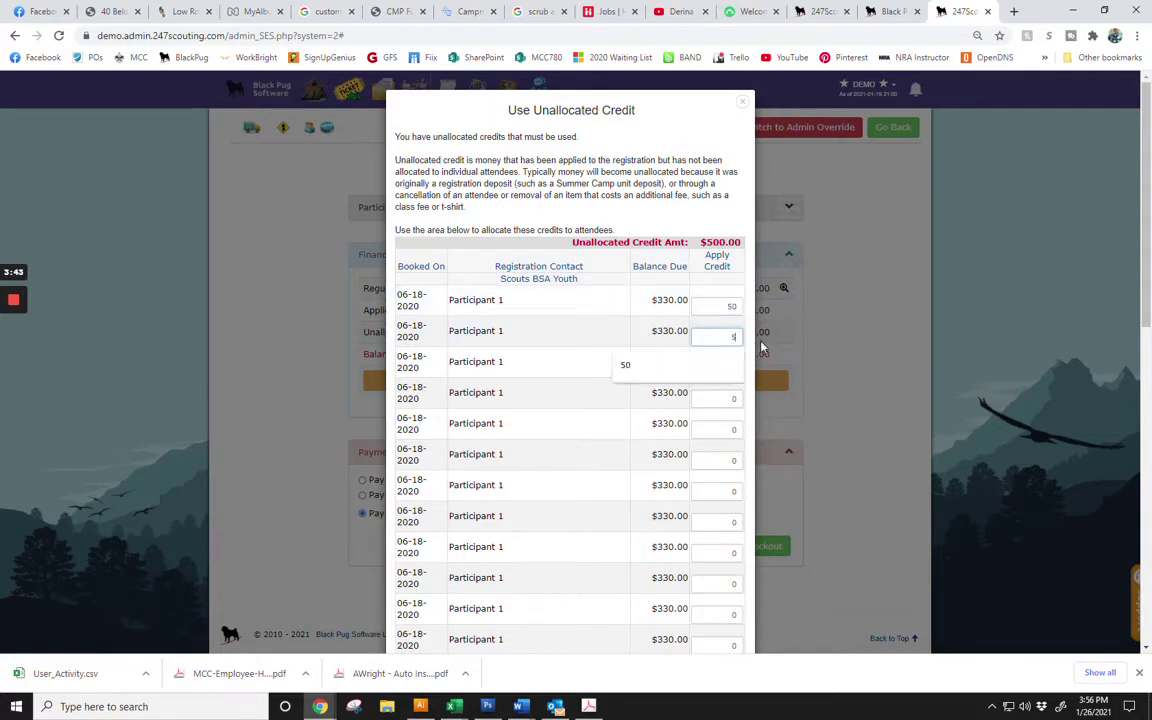
text(50)
key(Tab)
text(50)
key(Tab)
text(50)
Enter 50 credit for further youth participants down the list.
scroll(753, 403, down, 2)
key(Tab)
key(Tab)
key(Tab)
text(50)
key(Tab)
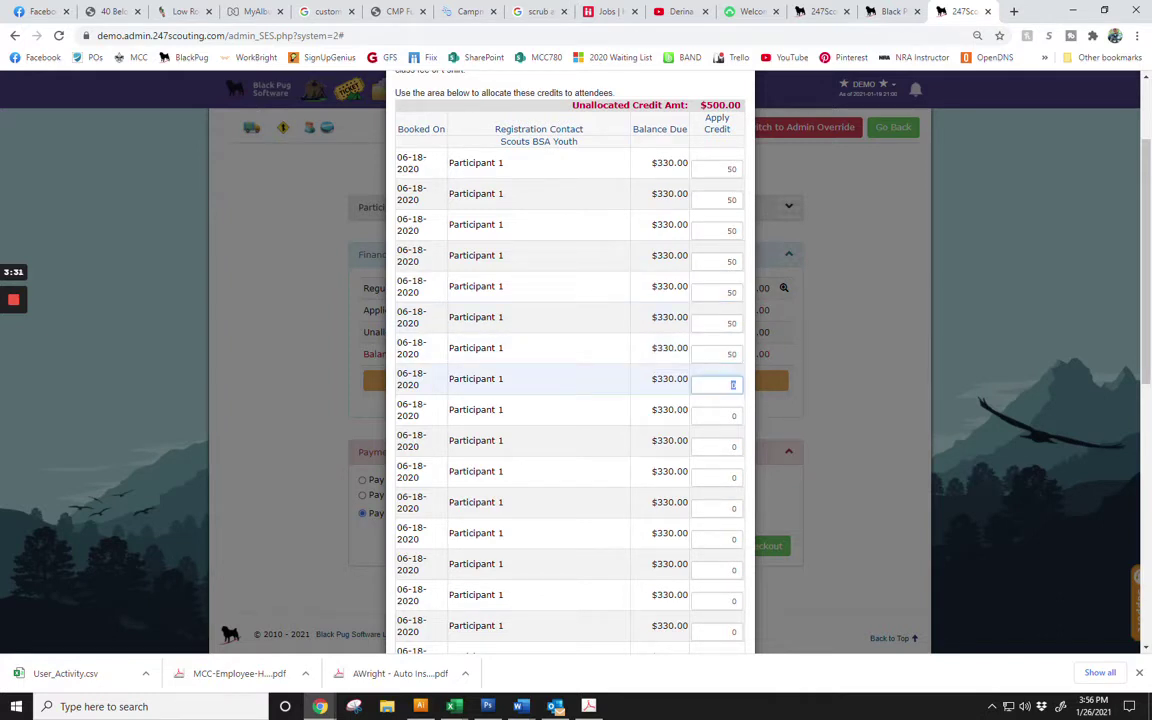
key(Tab)
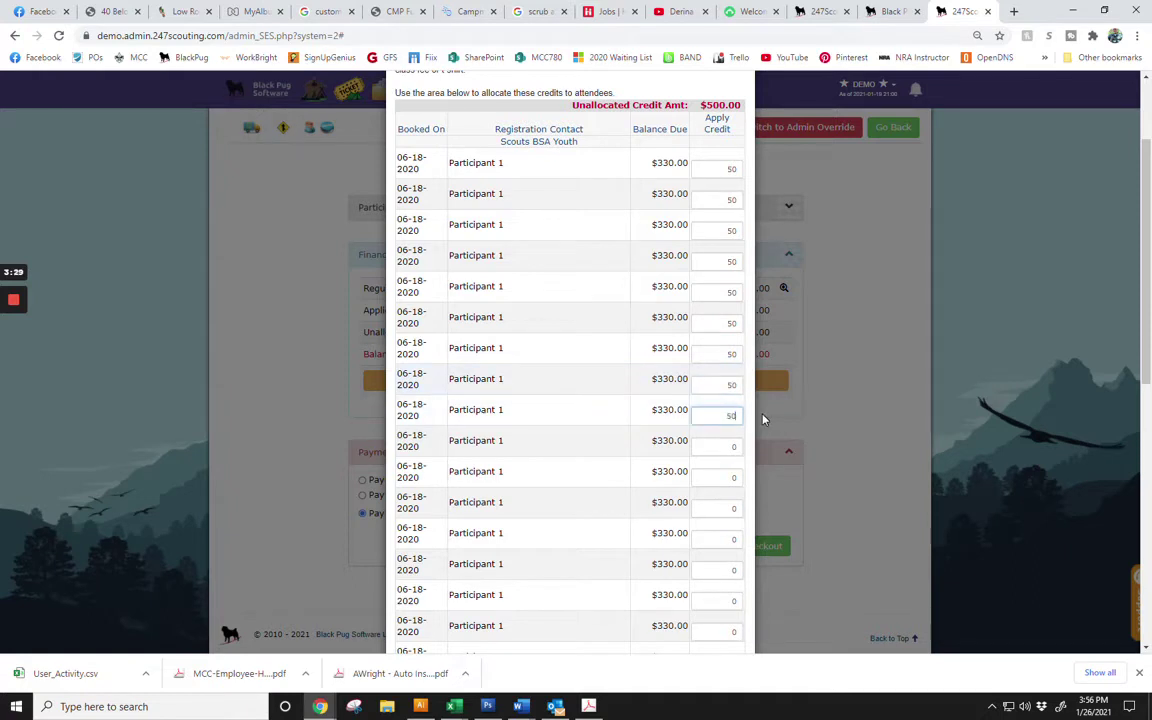
text(50)
scroll(763, 418, down, 6)
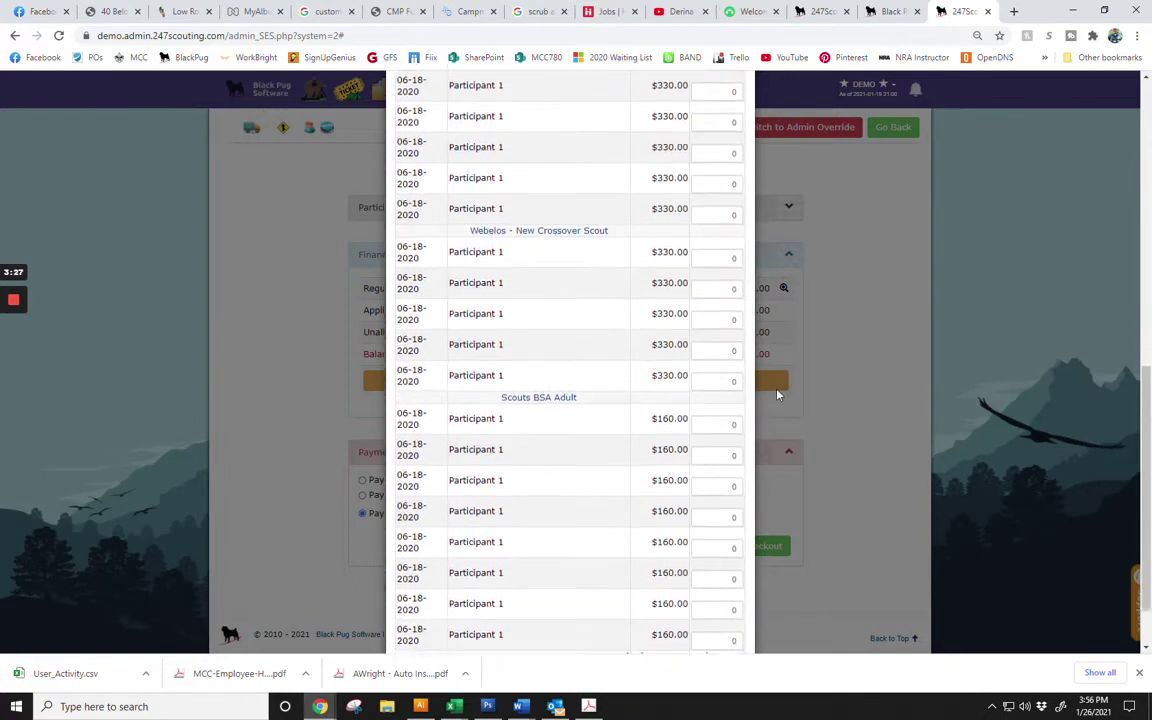
scroll(771, 380, down, 1)
Give the first Scouts BSA Adult 50 credit and save the allocation, clearing the over-allocation alert.
click(730, 351)
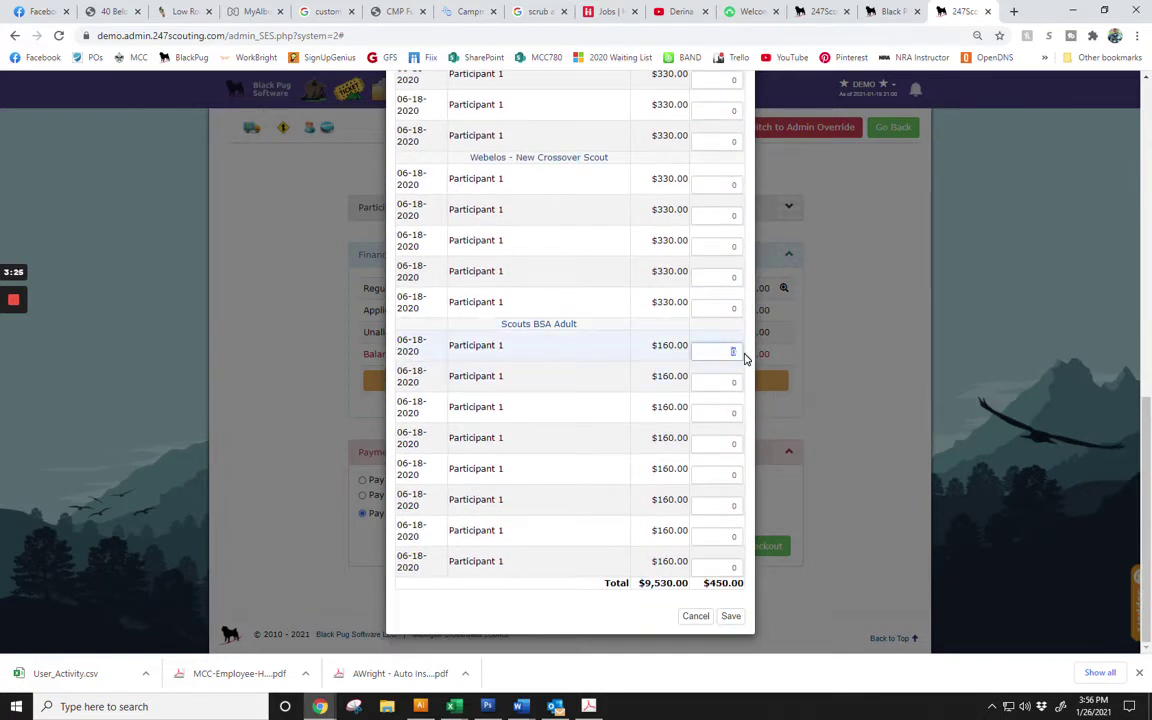
text(50)
key(Tab)
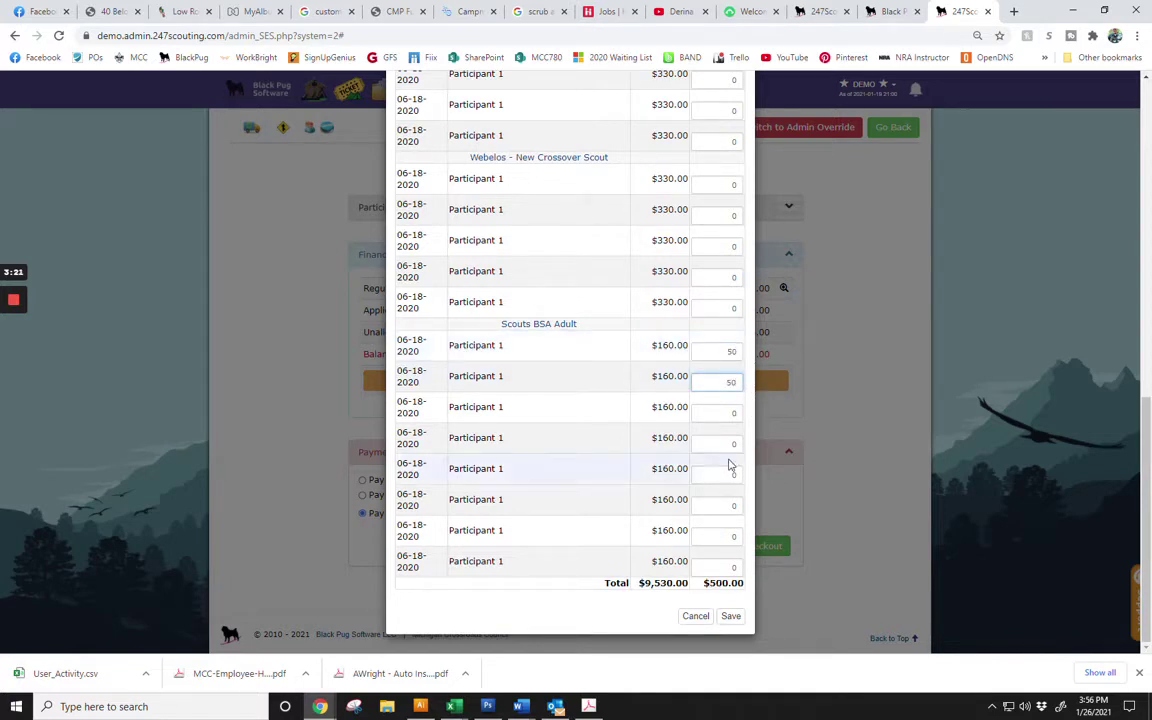
click(731, 616)
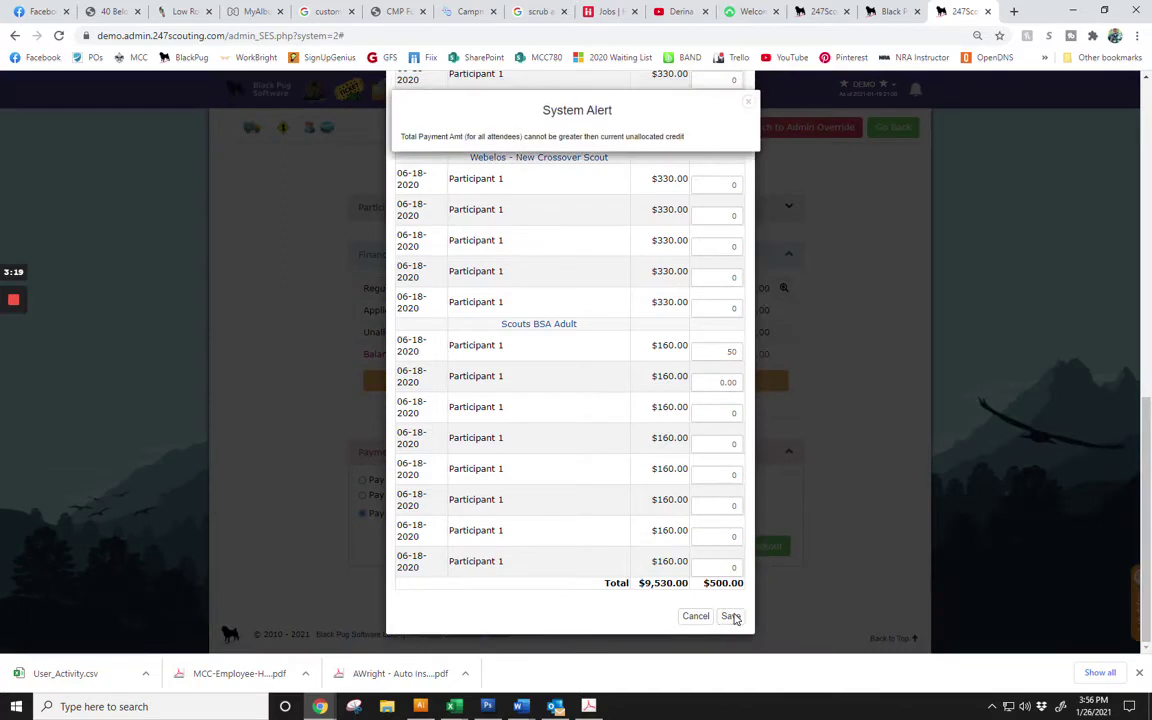
click(749, 103)
click(731, 616)
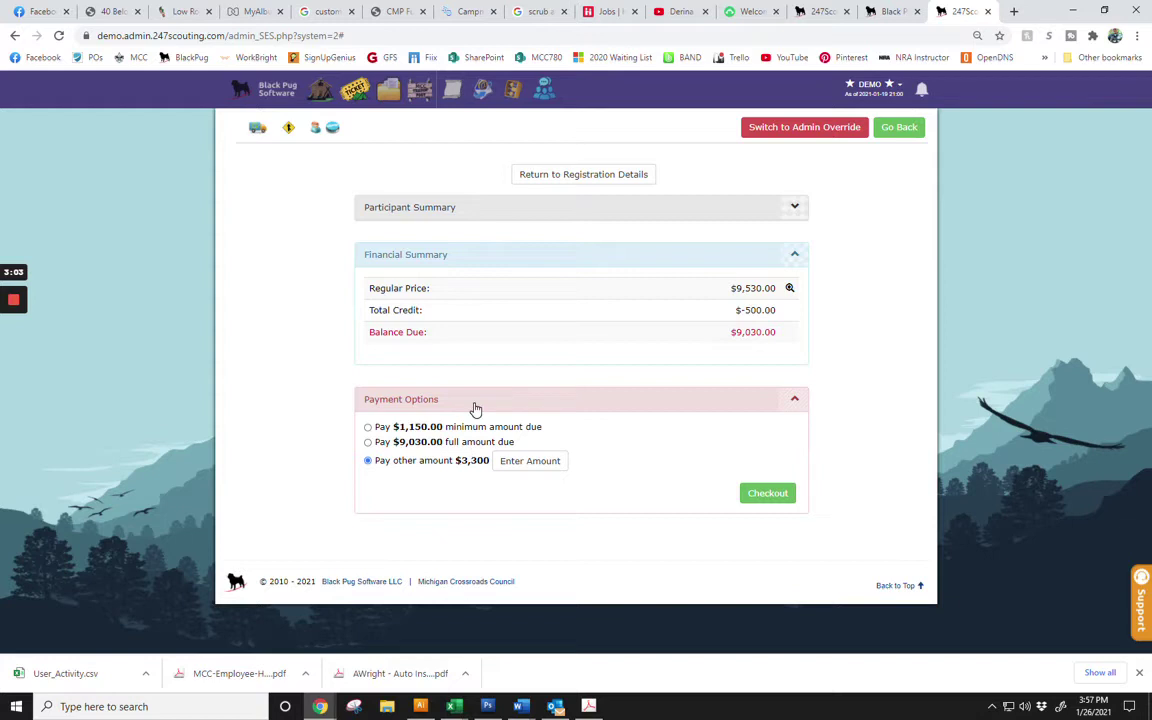
Compare the $1,150.00 minimum and $9,030.00 full payment, then choose Pay other amount to see the breakdown.
click(368, 427)
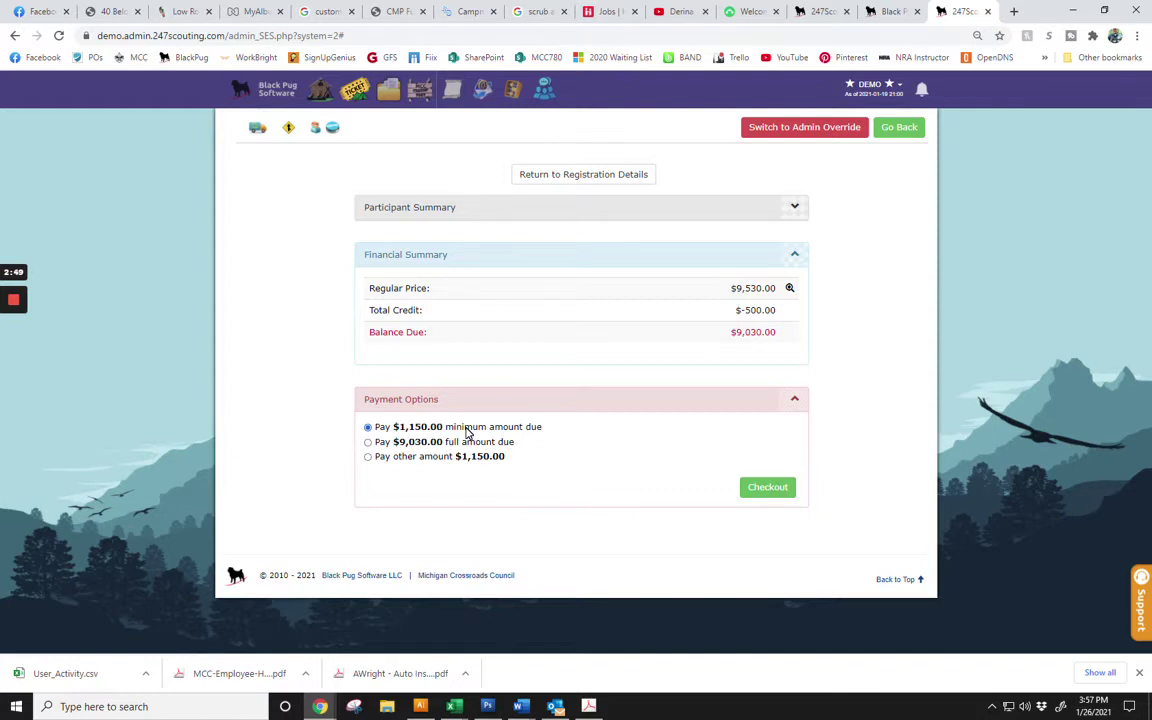
click(478, 445)
click(369, 457)
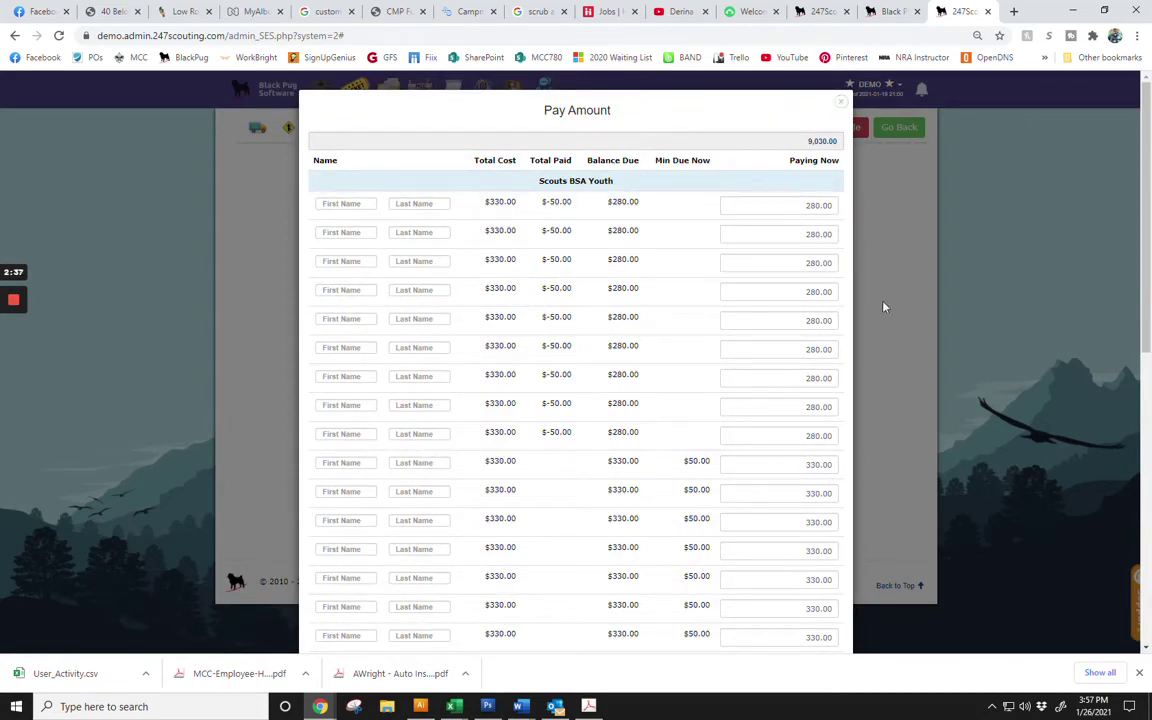
Review every participant's 280.00 or 330.00 pay amount, then close the Pay Amount dialog.
scroll(784, 478, down, 1)
scroll(770, 330, down, 3)
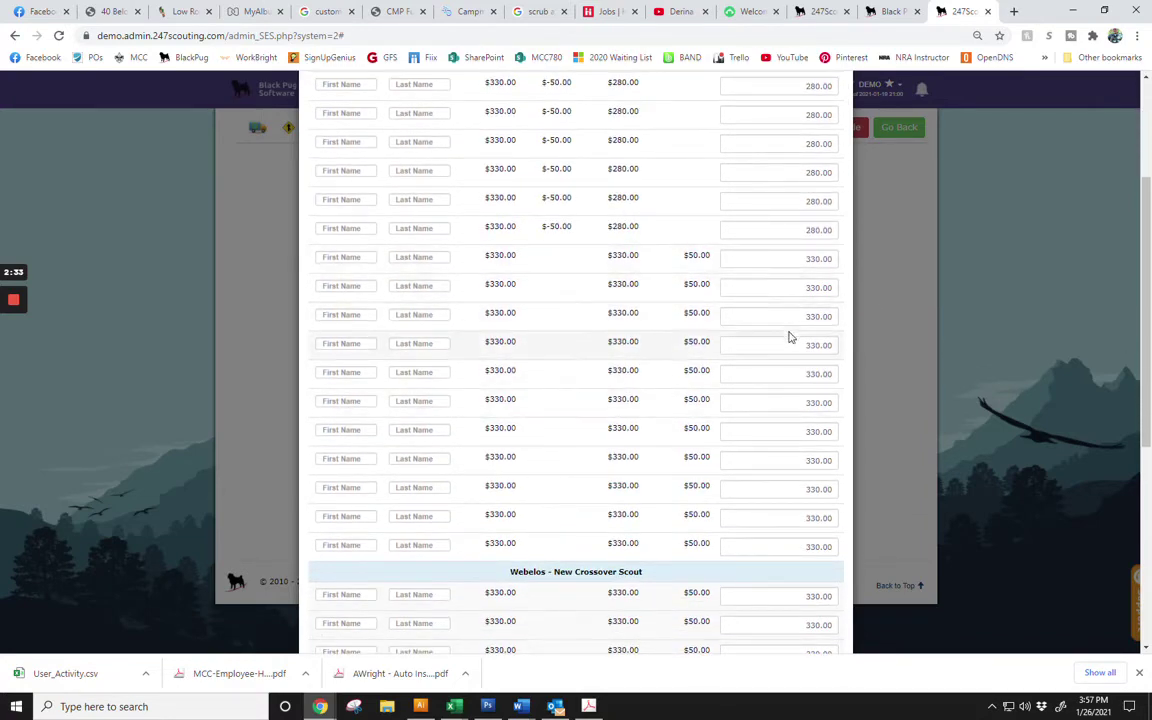
scroll(790, 334, down, 3)
scroll(771, 470, down, 3)
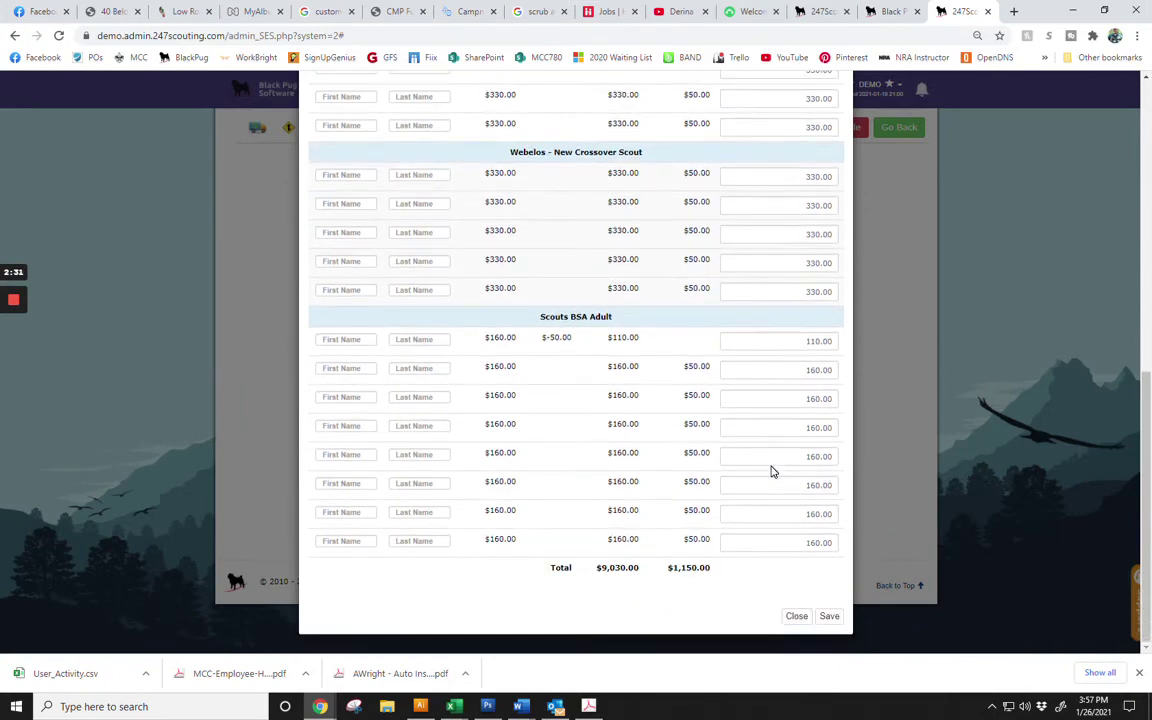
click(808, 620)
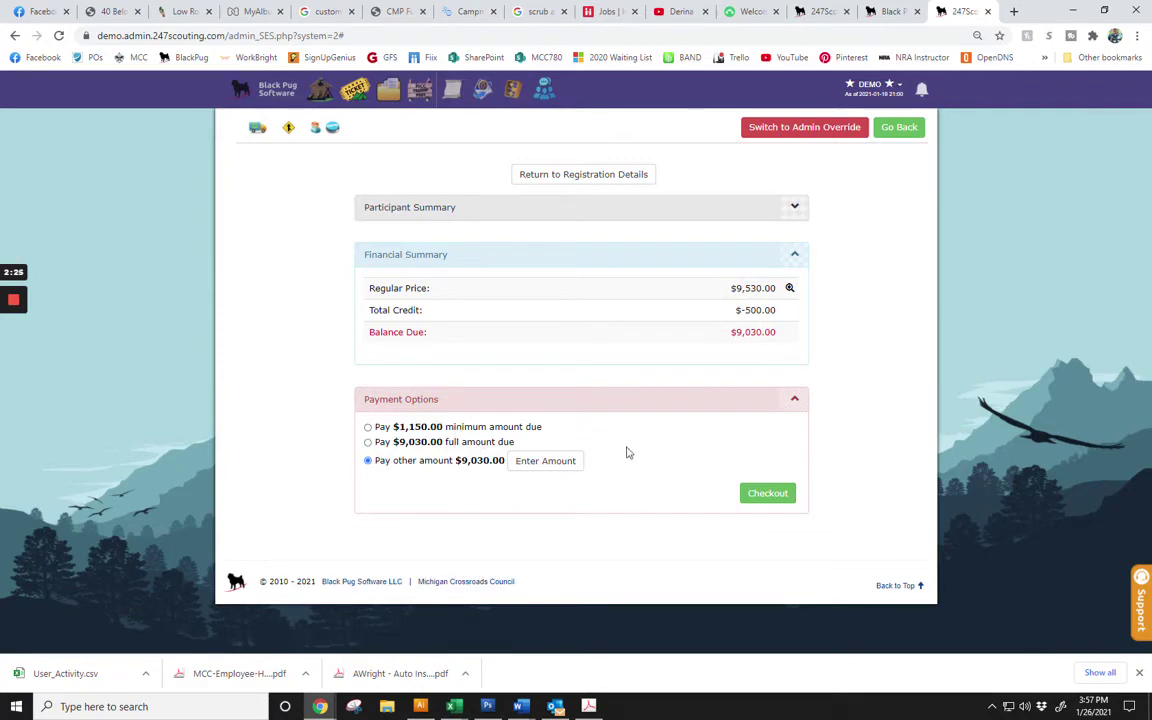
Check out, read through the Cancellation Policy, and tick 'I have read and agree to the council policies'.
click(766, 499)
scroll(766, 505, down, 6)
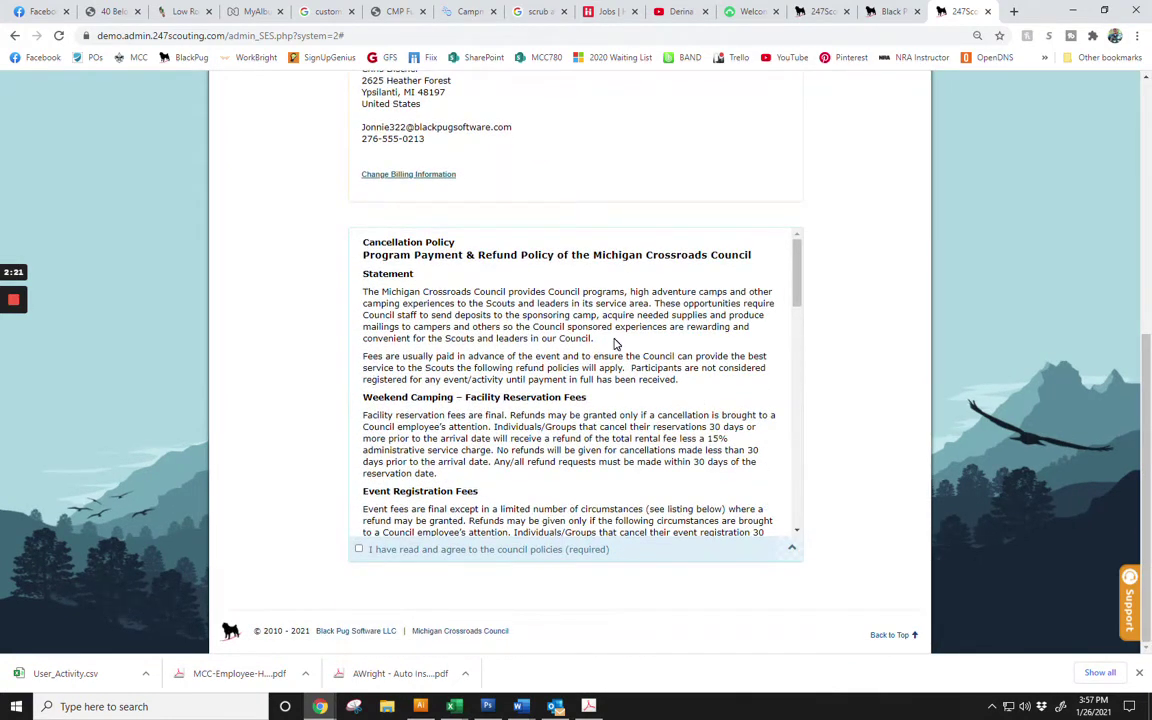
scroll(614, 345, down, 3)
scroll(616, 344, down, 7)
scroll(565, 388, down, 8)
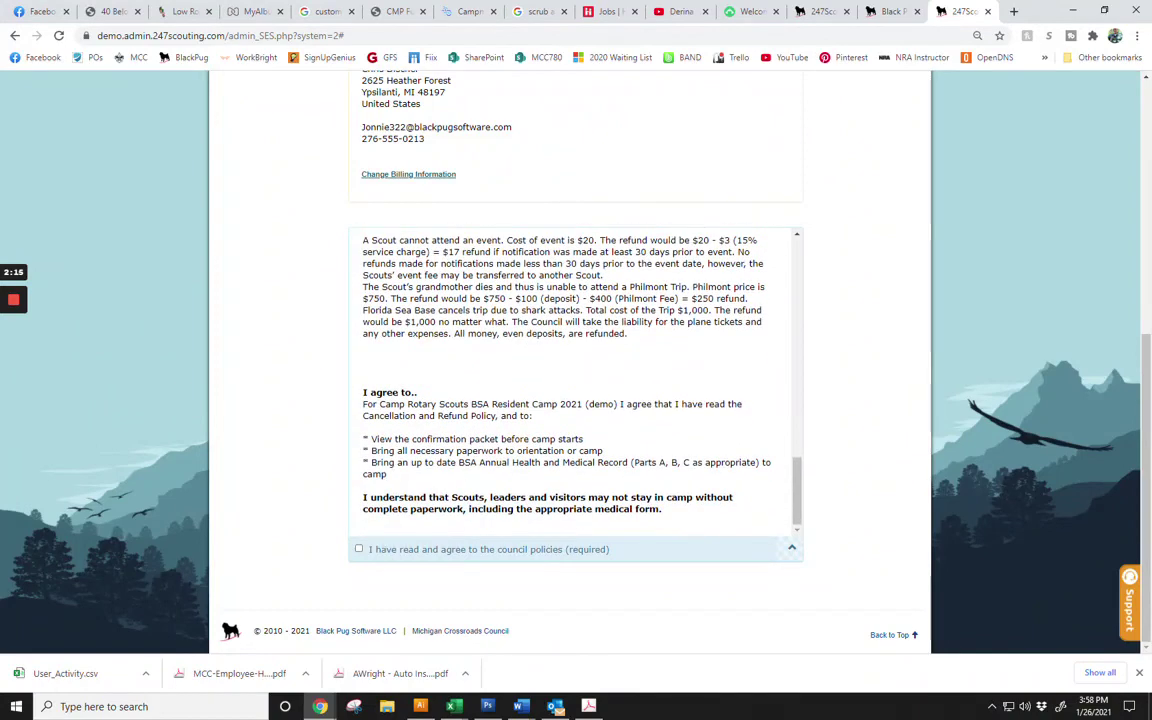
click(359, 549)
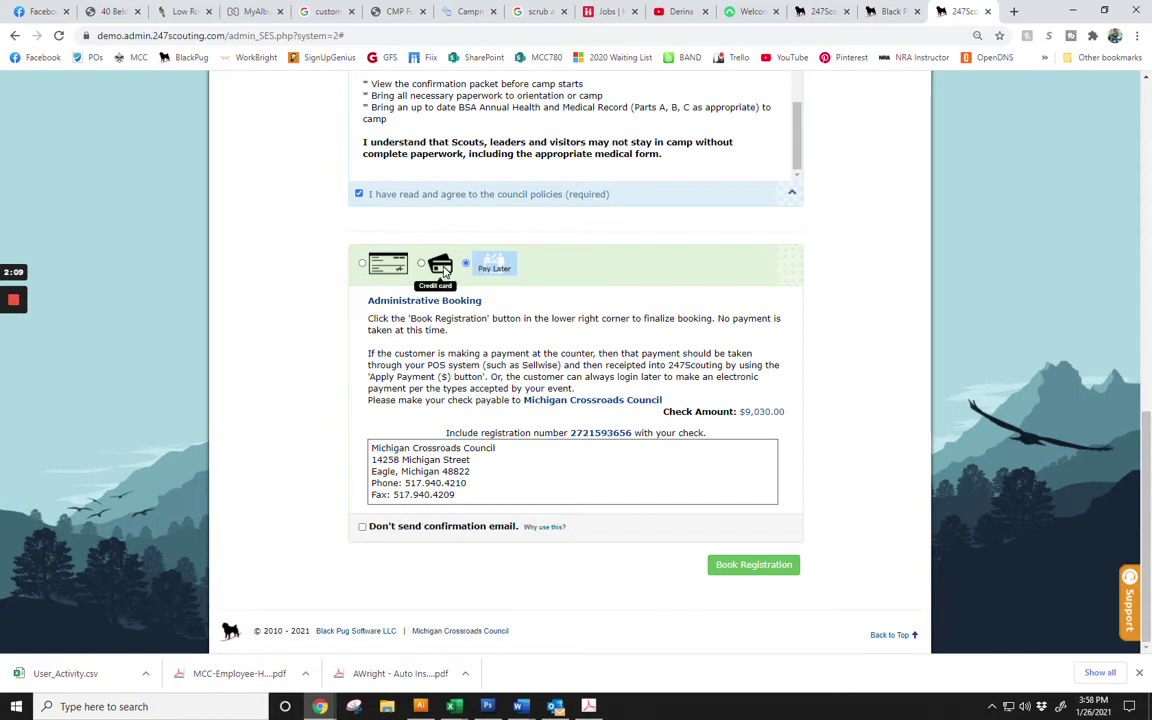
Choose EFT/eCheck with Savings account type, then try credit card to see its $252.84 convenience fee.
click(360, 266)
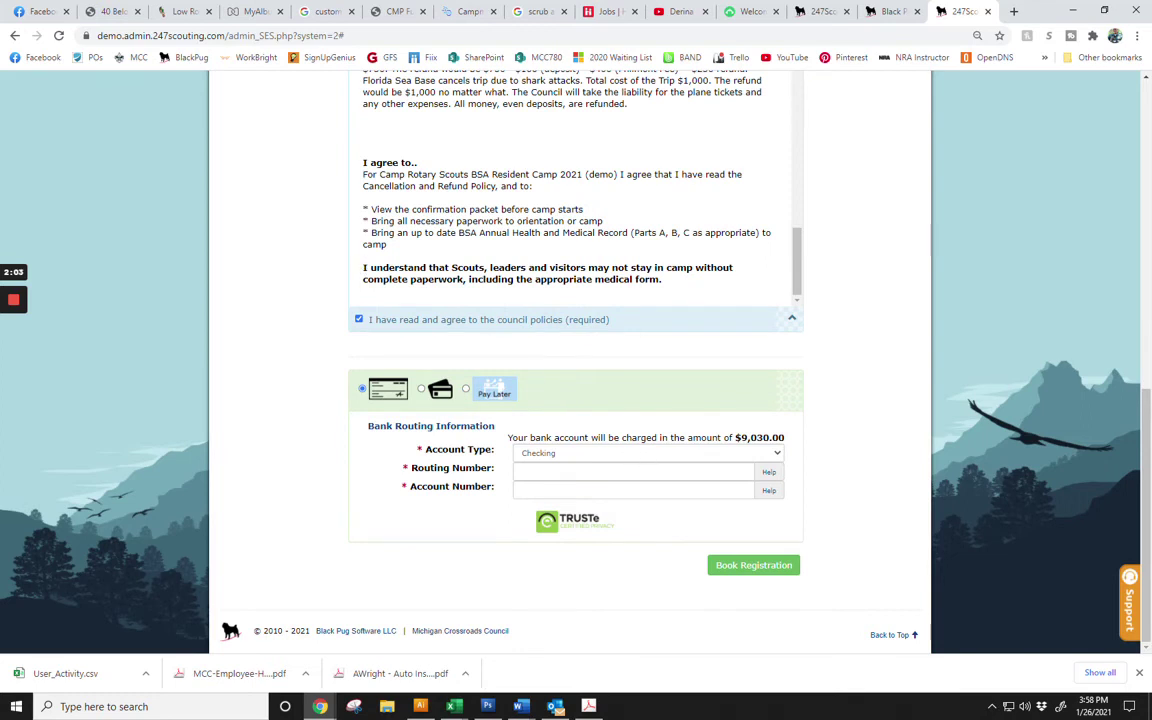
click(674, 455)
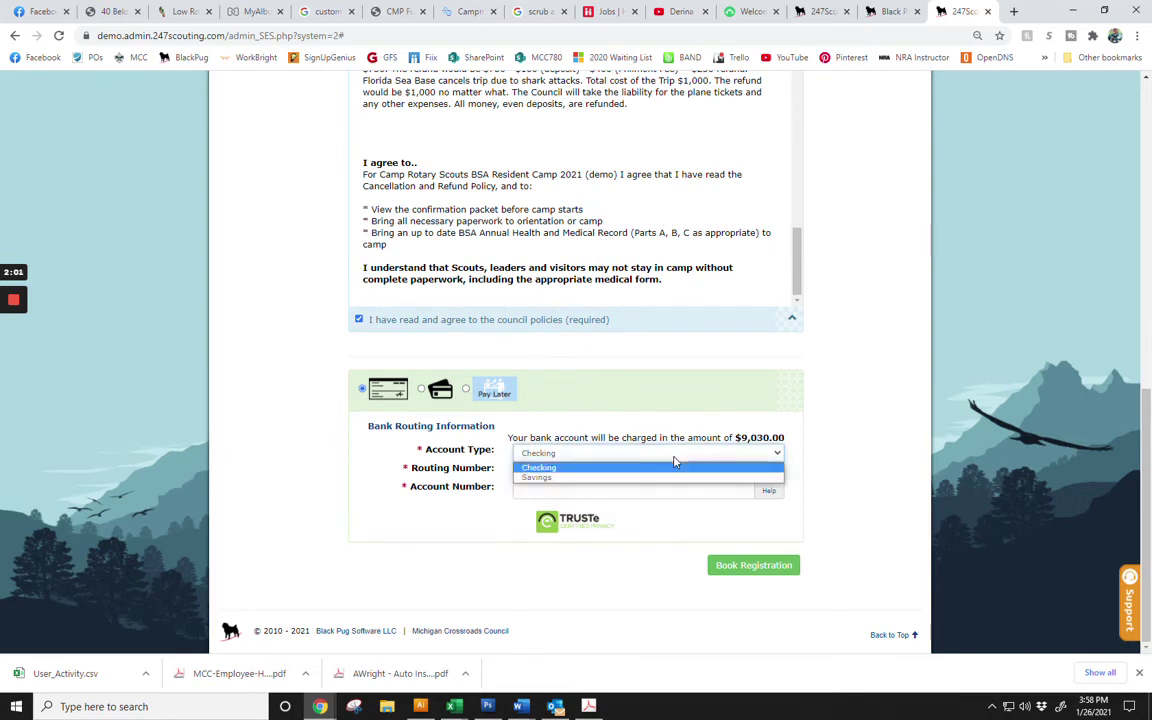
click(674, 479)
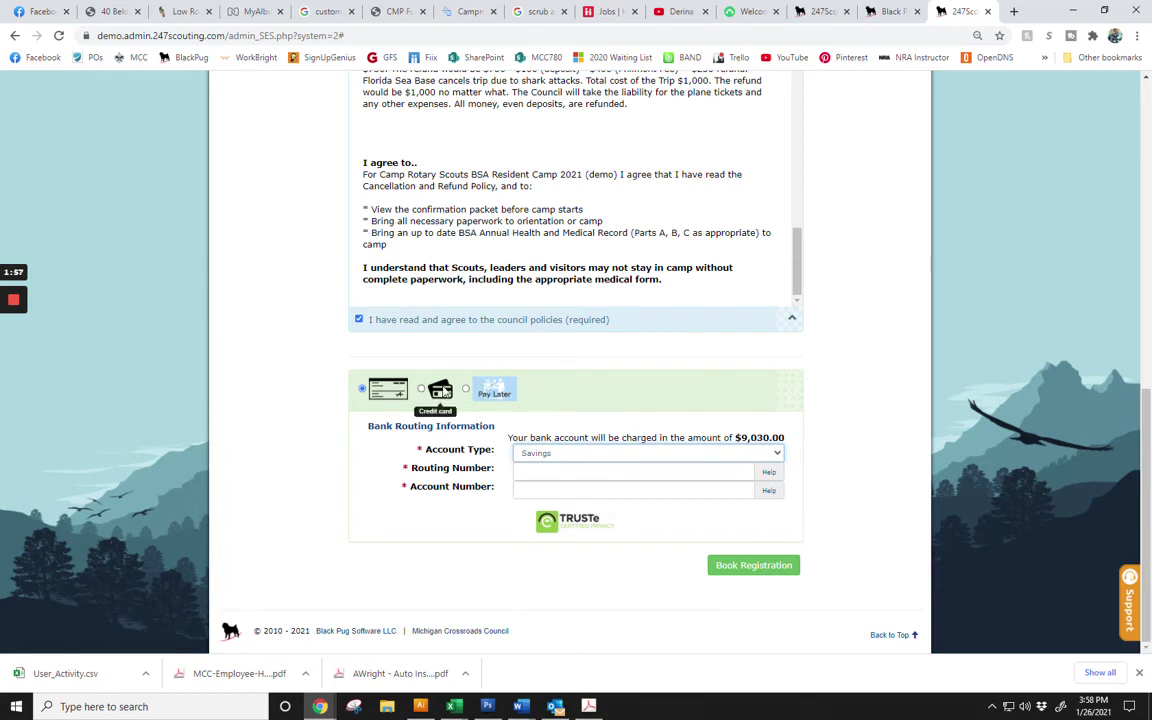
click(441, 391)
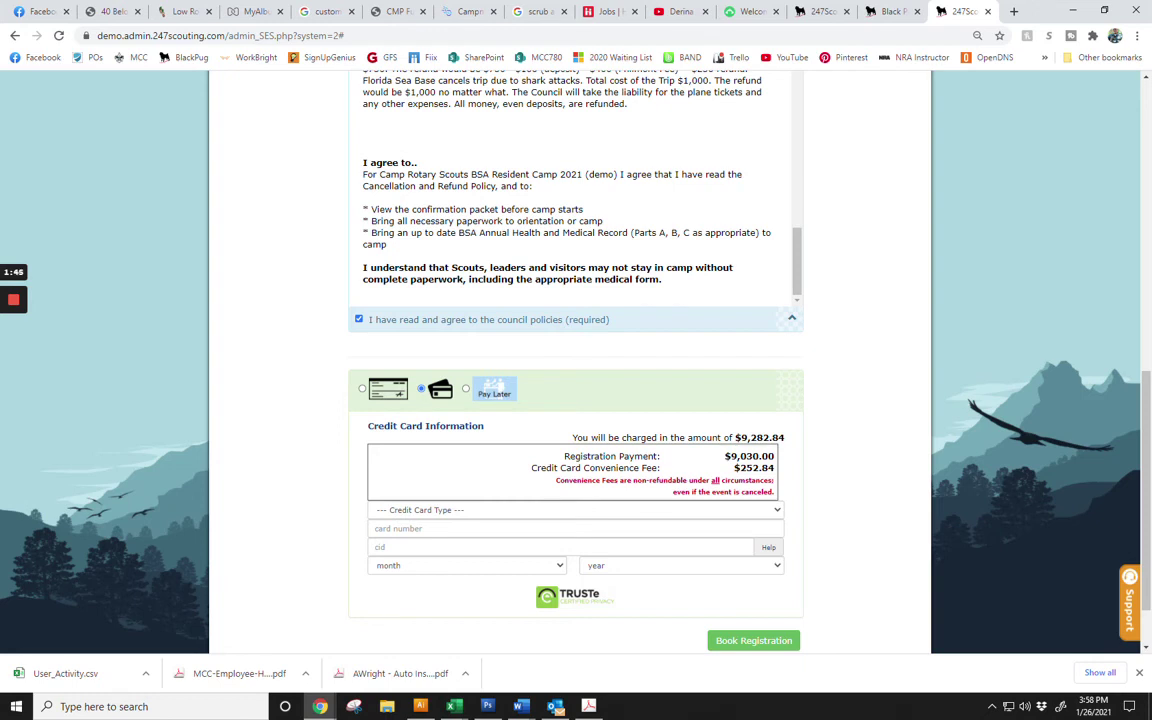
Switch back to eCheck and enter the bank routing number and account number.
click(362, 388)
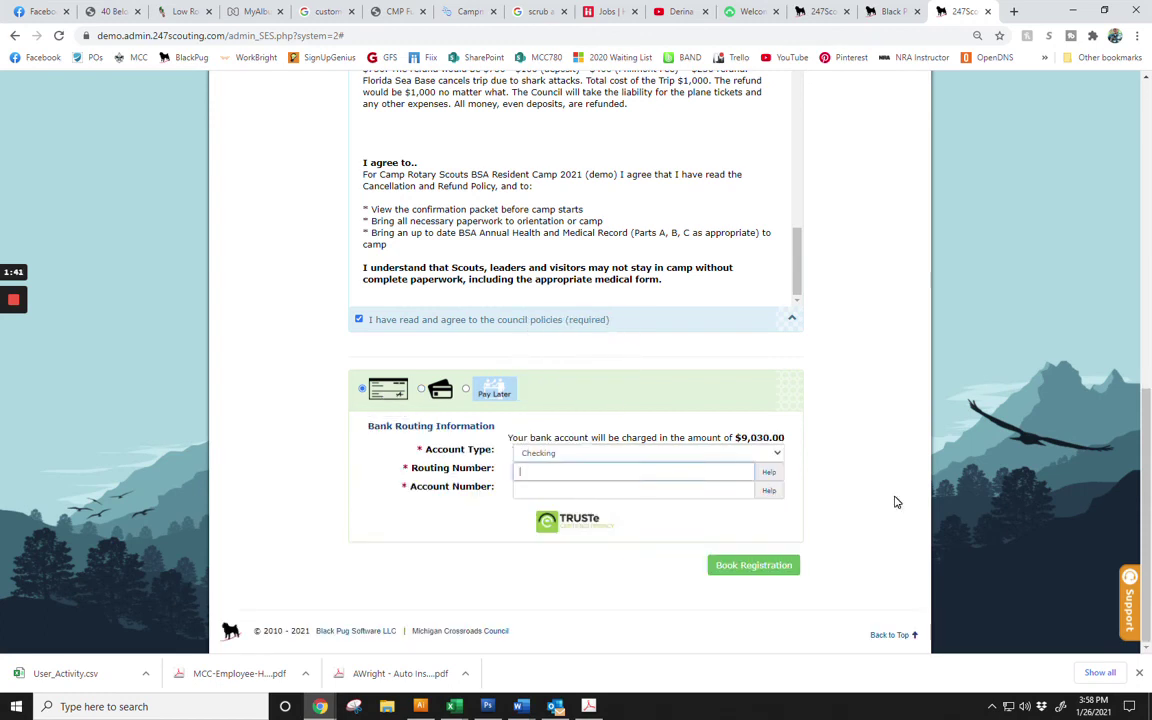
text(424000123)
click(745, 490)
text(1234567890)
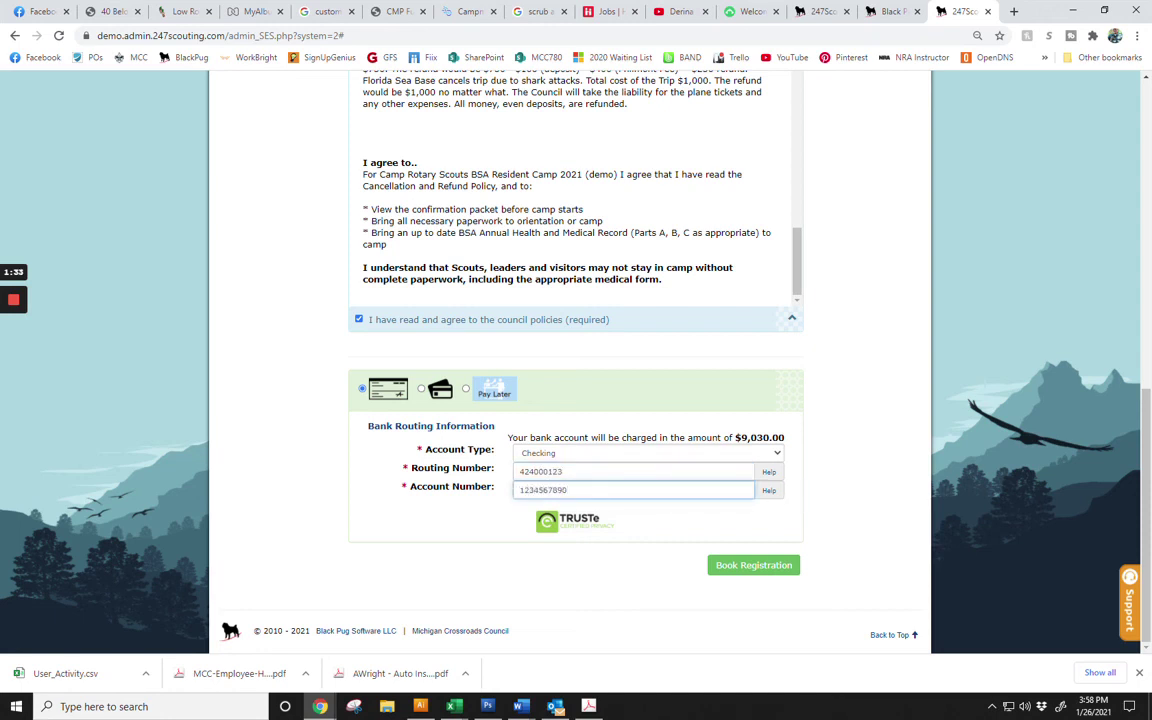